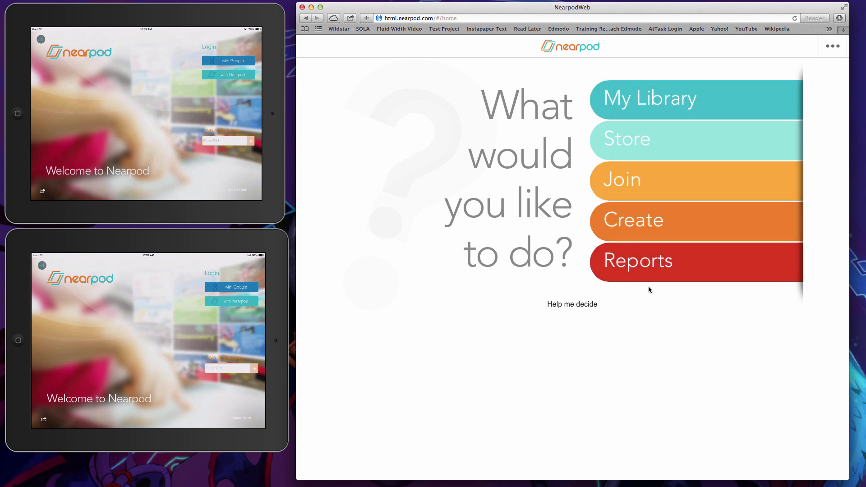
Step: Create a new Untitled Presentation containing only Welcome and Thank You slides
click(628, 214)
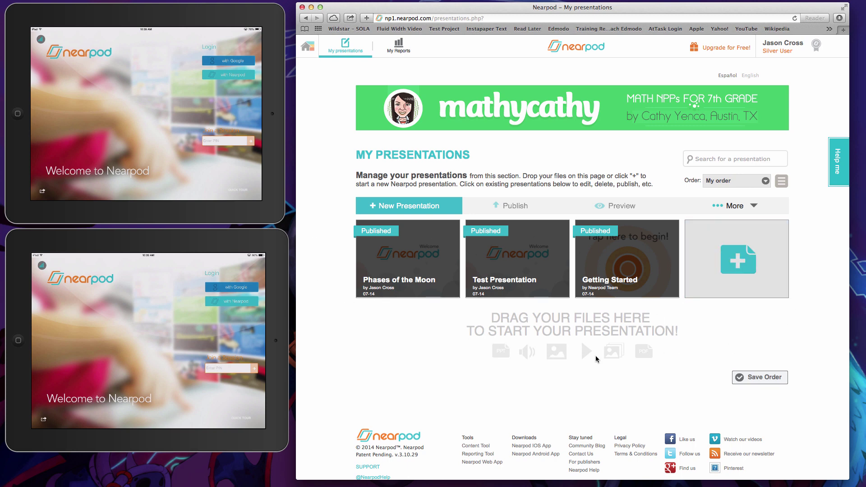
click(738, 263)
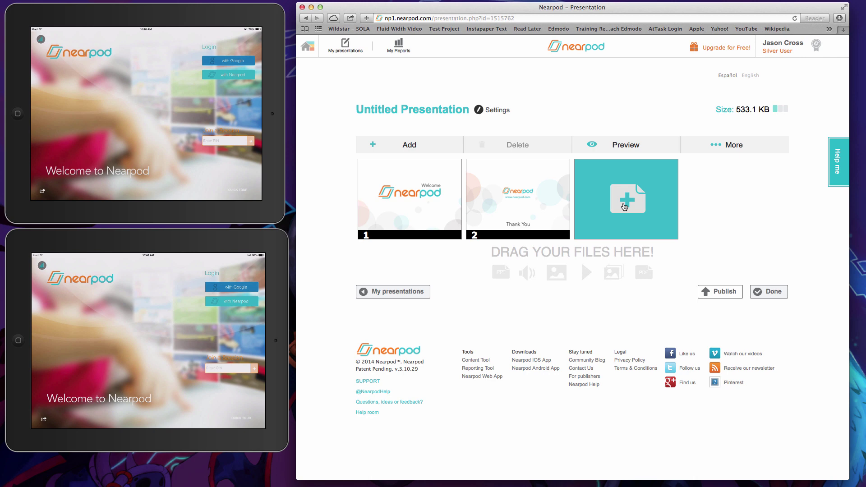
Step: Open the Add Content chooser, try Web content, and dismiss the Free Trial offer
click(625, 207)
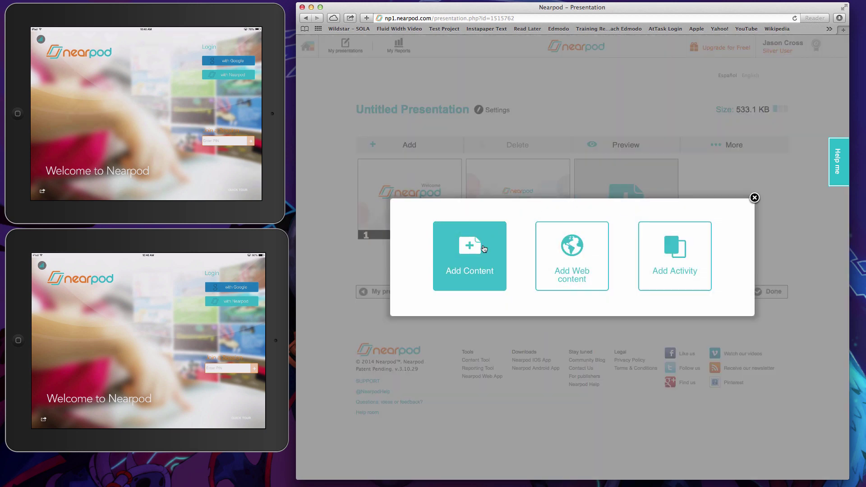
click(484, 249)
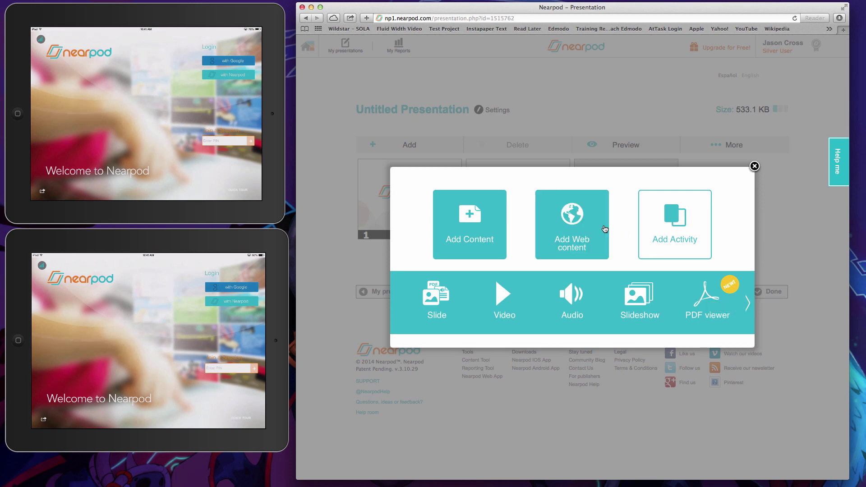
click(580, 229)
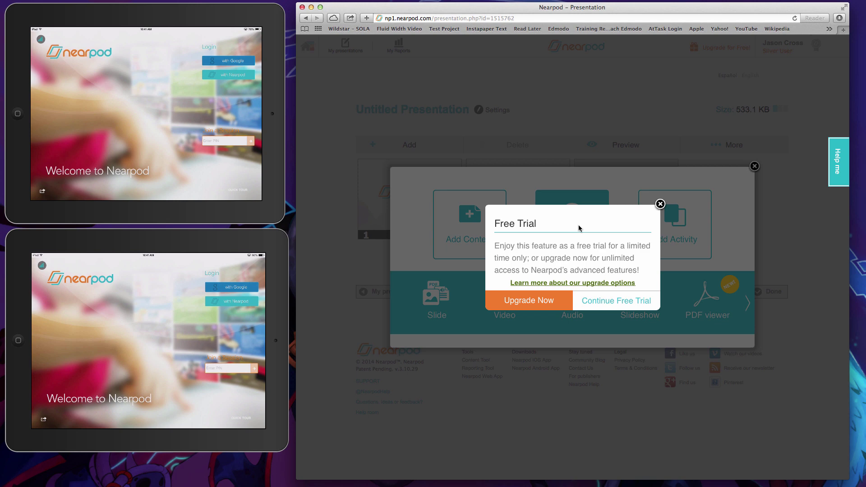
click(660, 204)
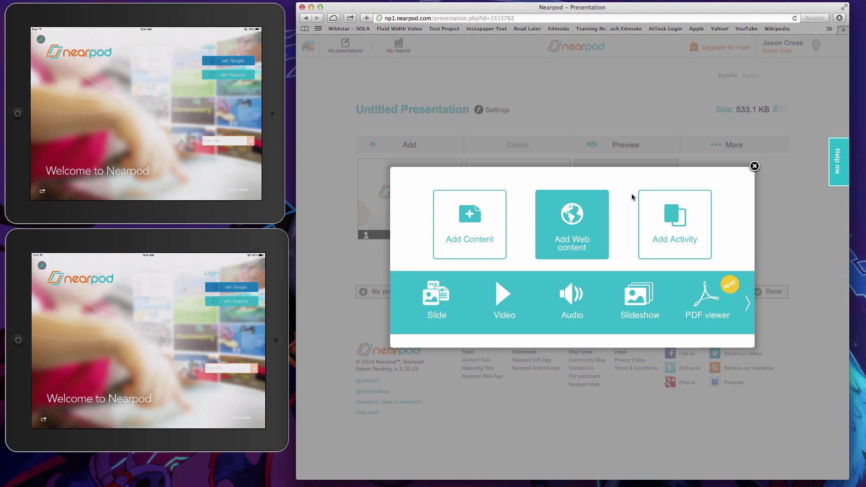
Step: Add a Quiz activity to open a blank quiz editor
click(677, 222)
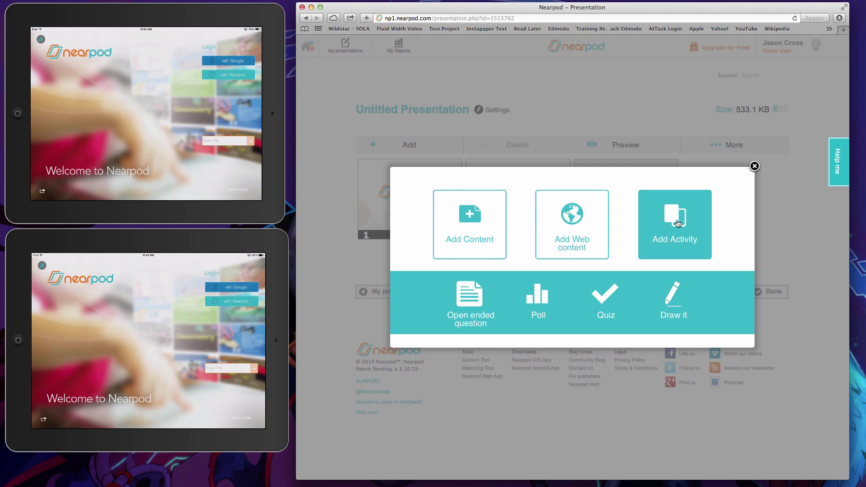
click(605, 301)
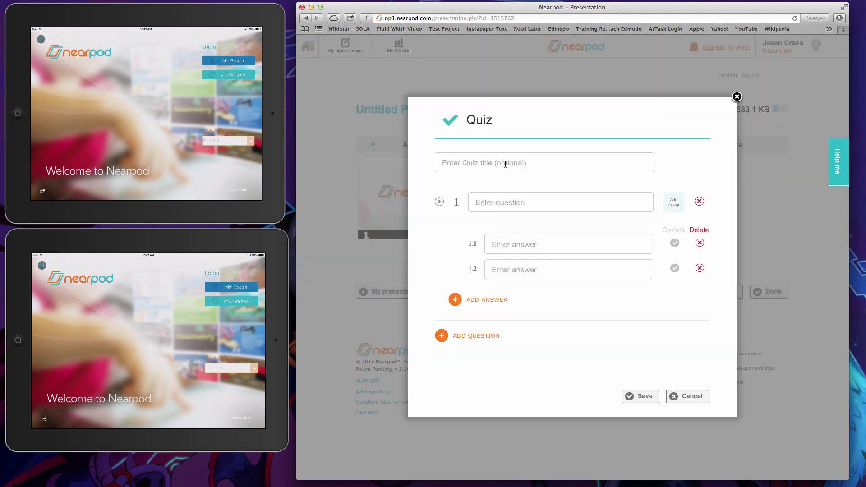
Step: Fill in the 'Phases of the moon.' quiz with its moon-phase count and New Moon nickname questions
click(505, 163)
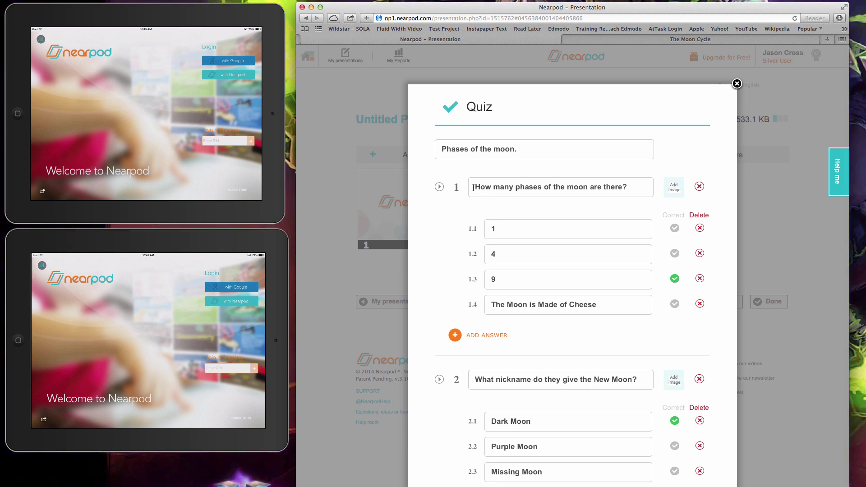
drag(478, 189, 612, 193)
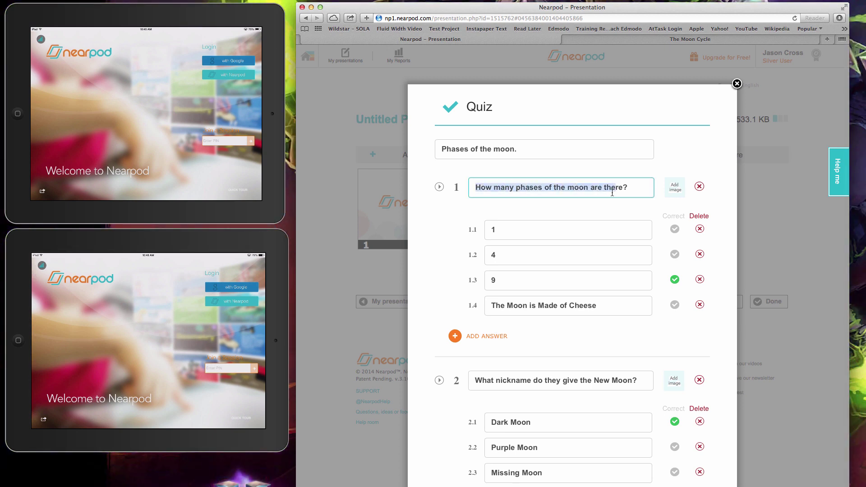
scroll(553, 240, down, 5)
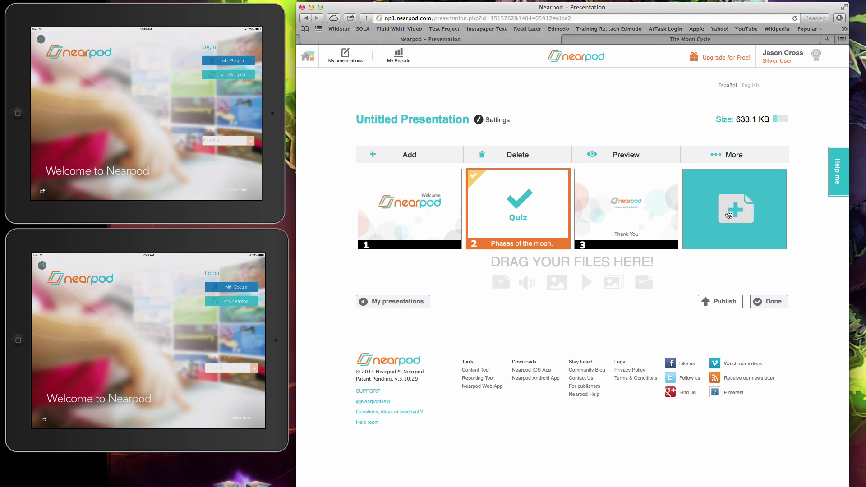
Step: Add a Draw it activity slide after the quiz
click(729, 218)
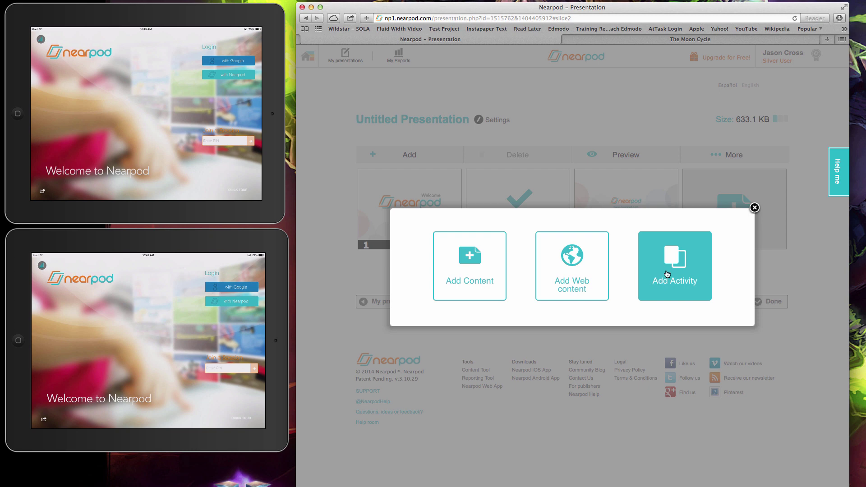
click(667, 274)
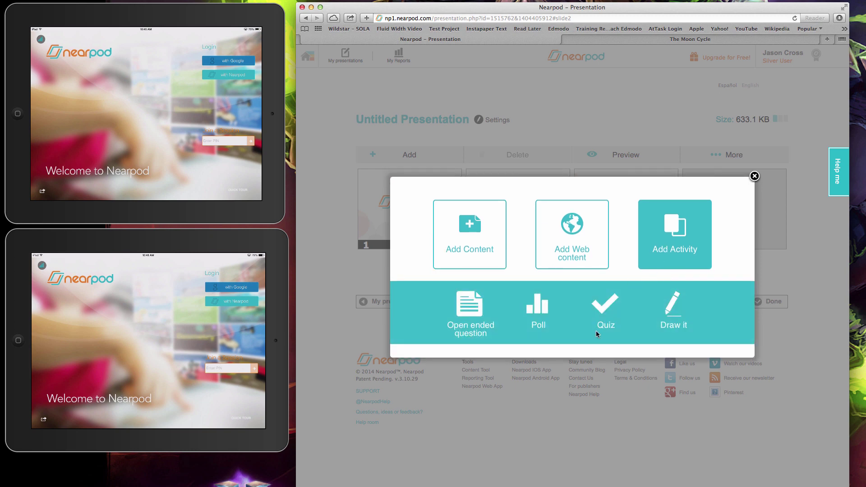
click(670, 309)
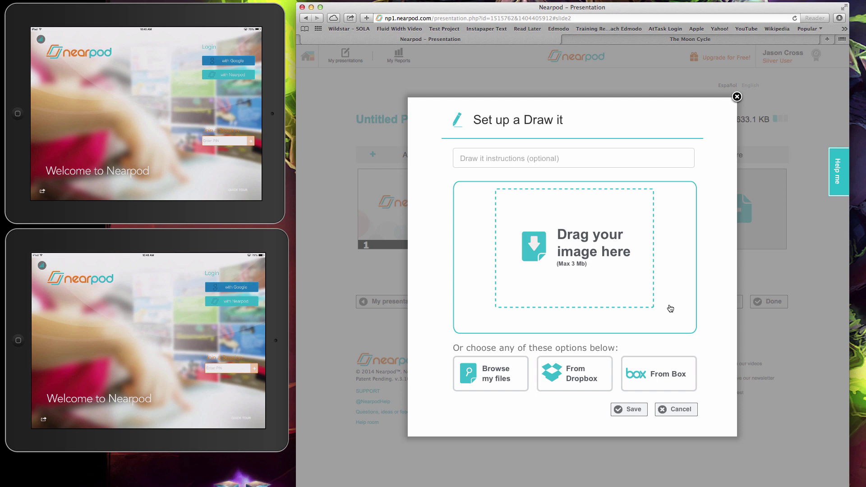
Step: Give the Draw it slide 'Phases of the moon.' instructions and the worksheet background, then save
click(526, 158)
text(Phases of the moon.)
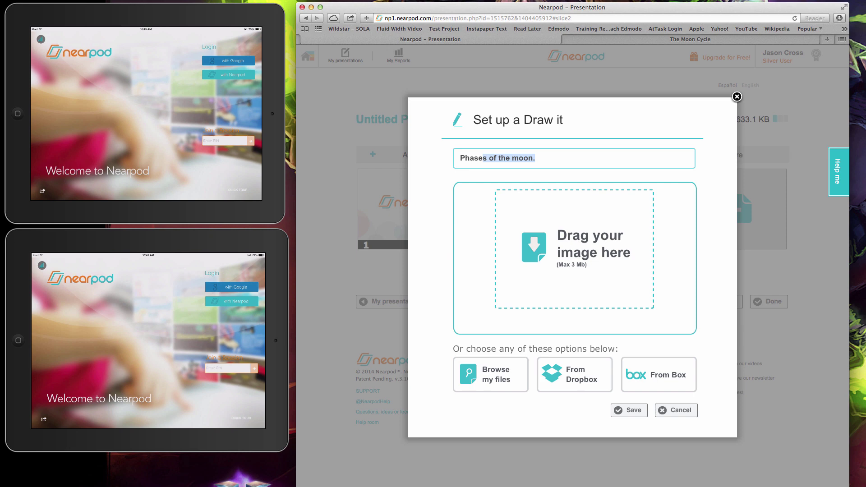
drag(711, 253, 580, 250)
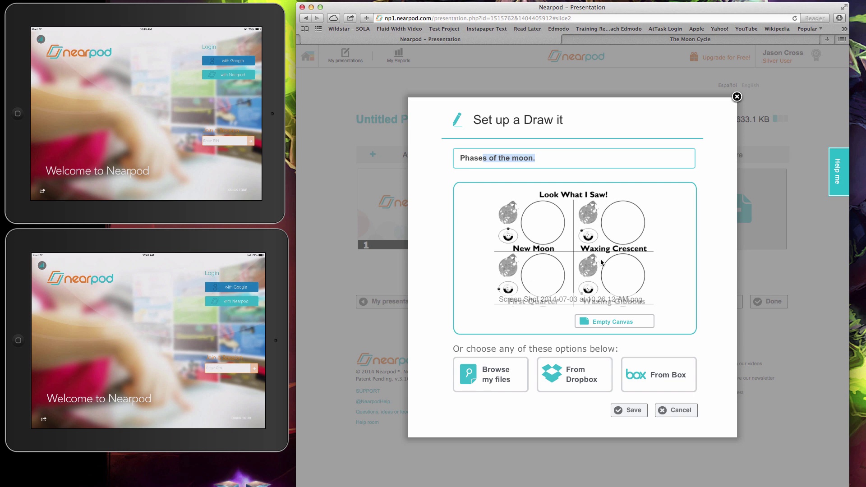
click(630, 411)
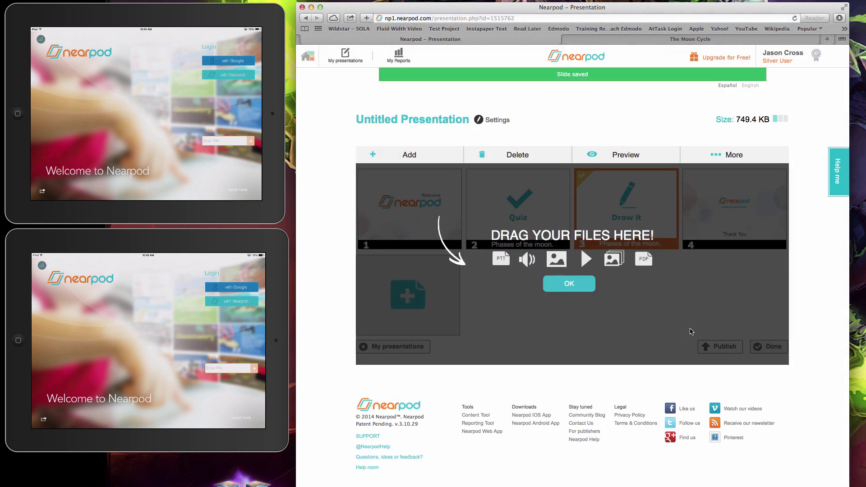
click(582, 287)
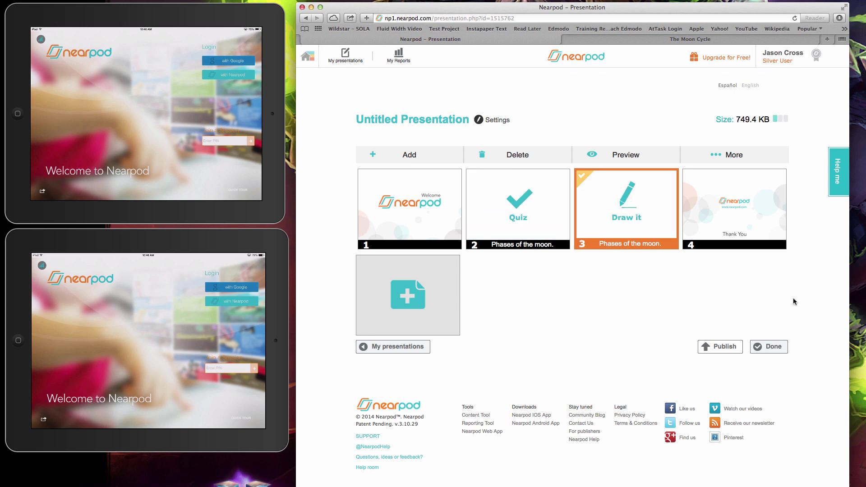
Step: Title the lesson 'Many Phases of the Moon' in the publish dialog
click(719, 348)
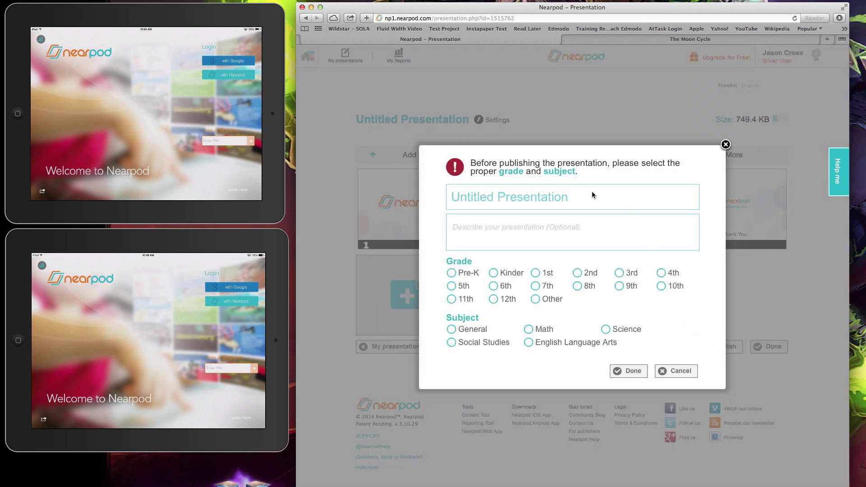
drag(592, 192, 430, 179)
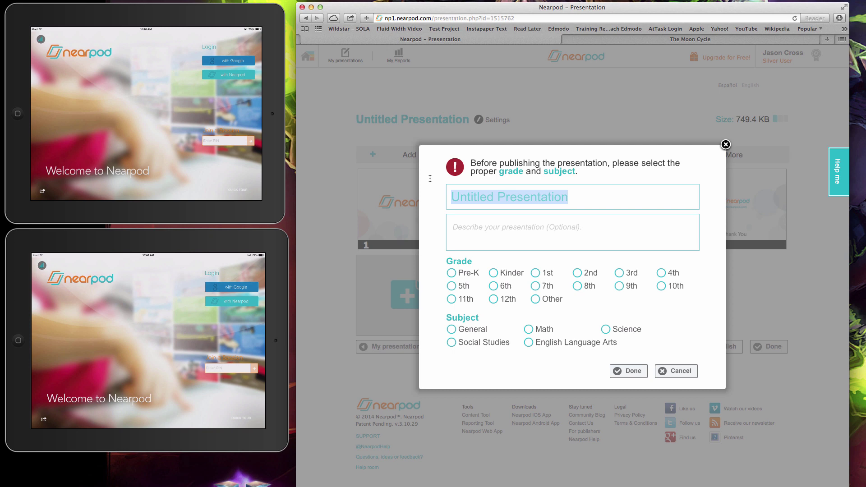
text(Phase)
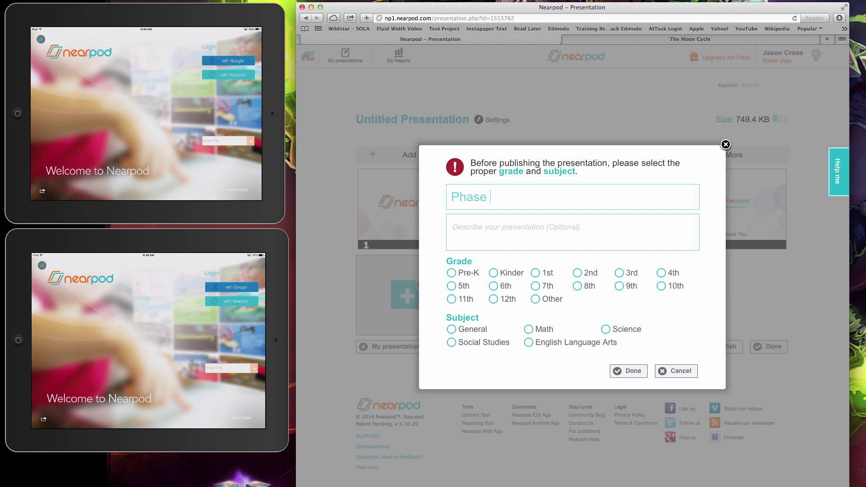
text(s of the Moon)
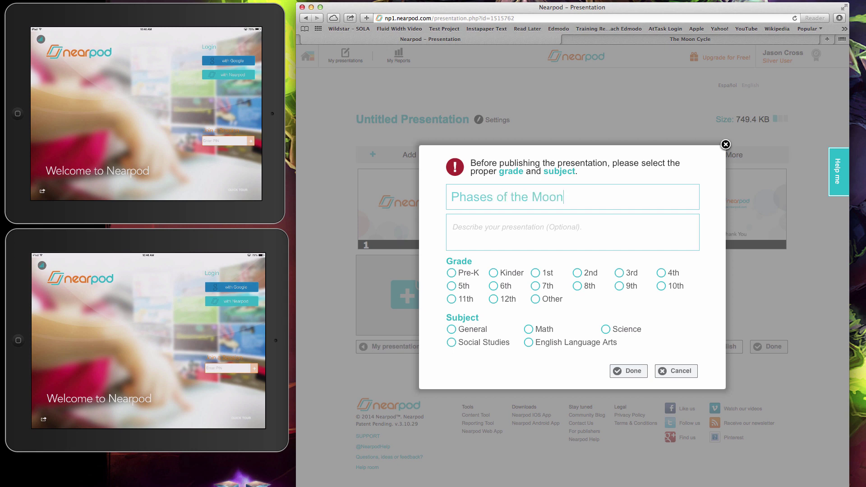
Step: Set grade 2nd and subject Science, then confirm publishing the presentation
click(577, 273)
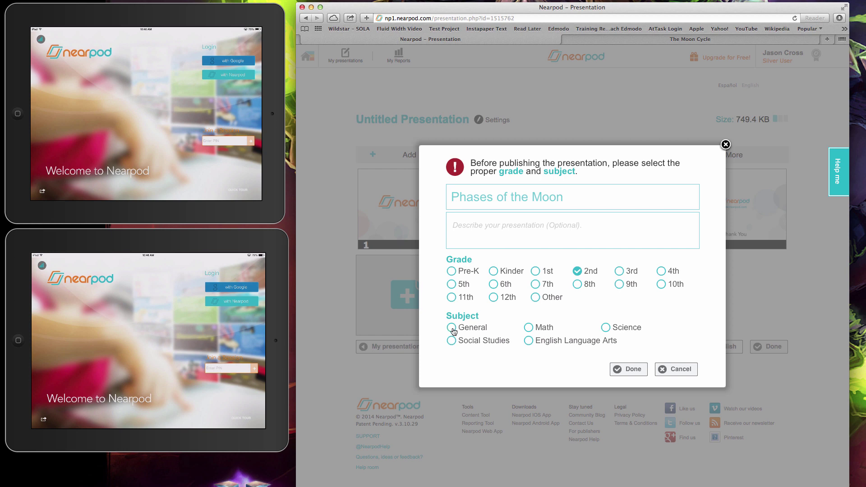
click(605, 327)
click(625, 370)
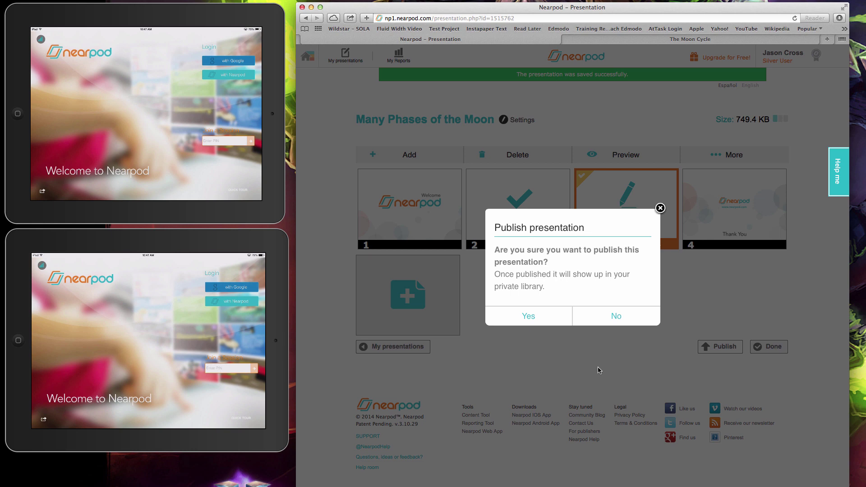
click(529, 316)
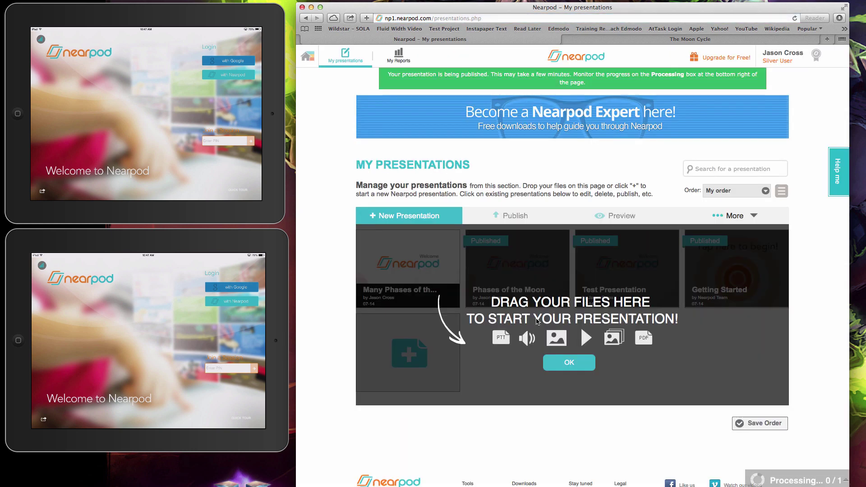
Step: Dismiss the file-upload tip and open My Library to find the new lesson
click(570, 363)
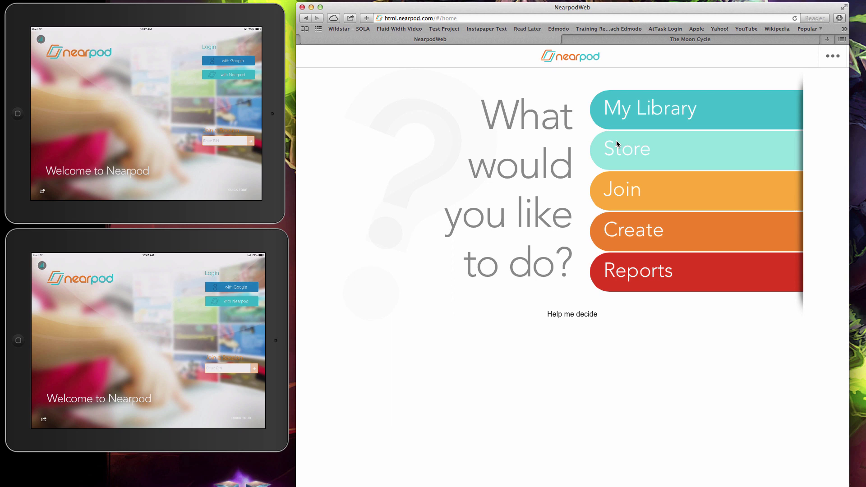
click(630, 116)
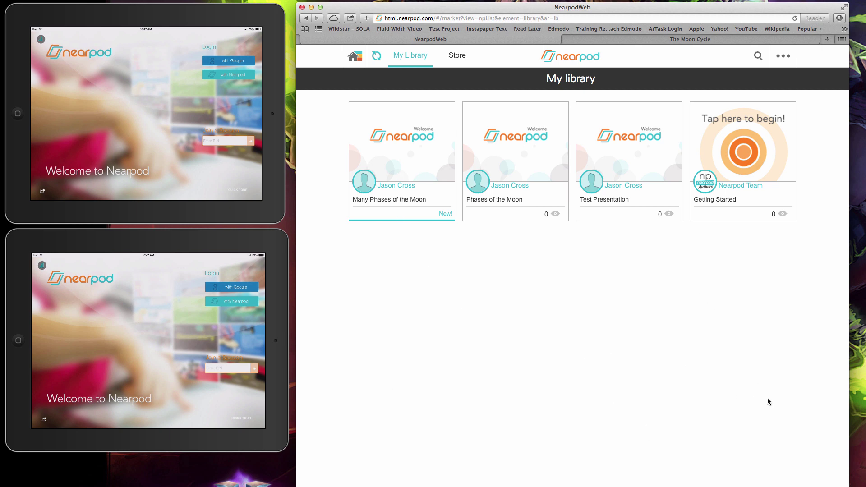
Step: Preview 'Many Phases of the Moon', stepping through all five slides and back to Welcome
click(411, 180)
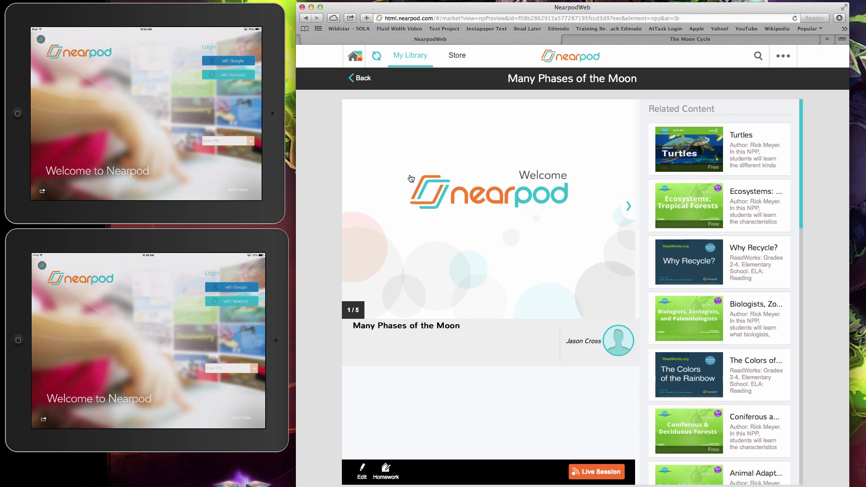
click(630, 208)
click(630, 209)
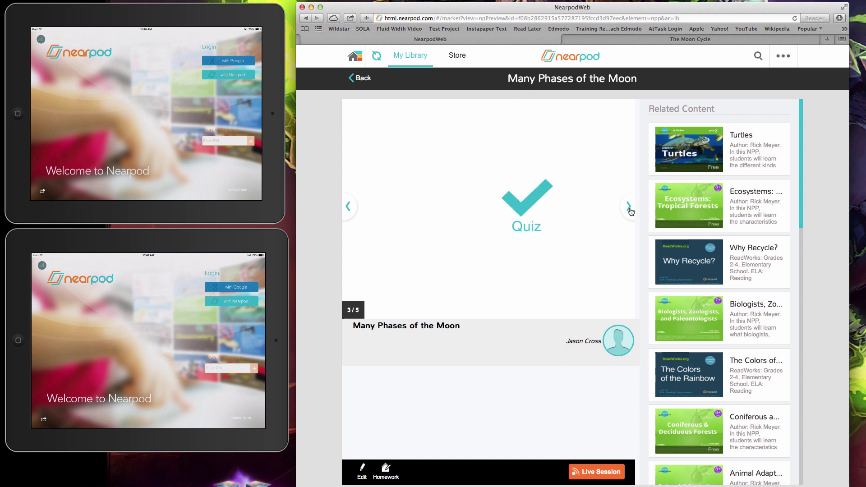
click(629, 209)
click(629, 208)
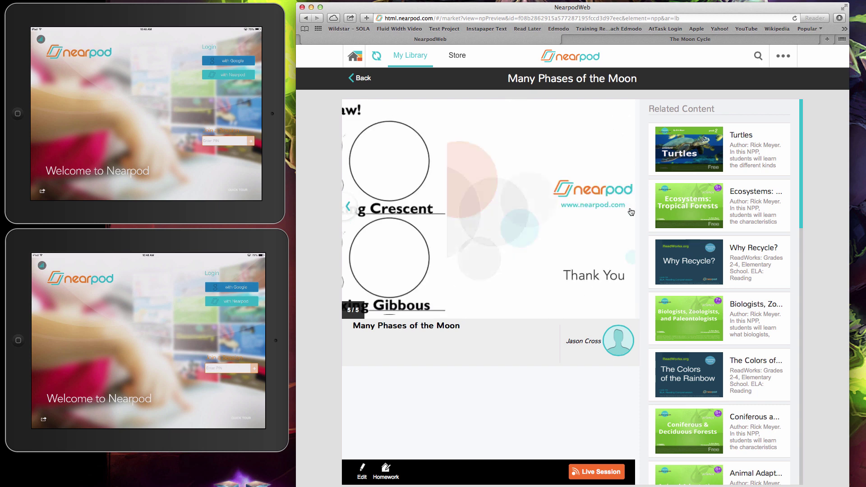
click(349, 212)
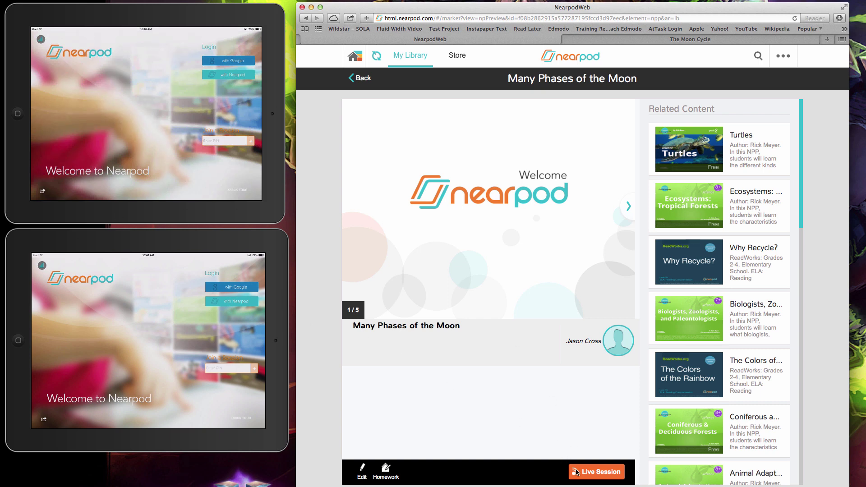
Step: Launch a live session, have two student tablets join with the PIN, then close the PIN dialog
click(592, 472)
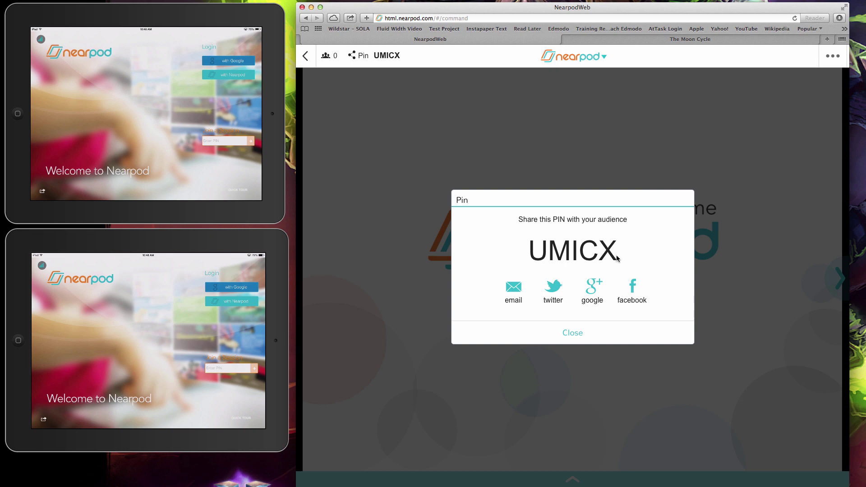
click(206, 152)
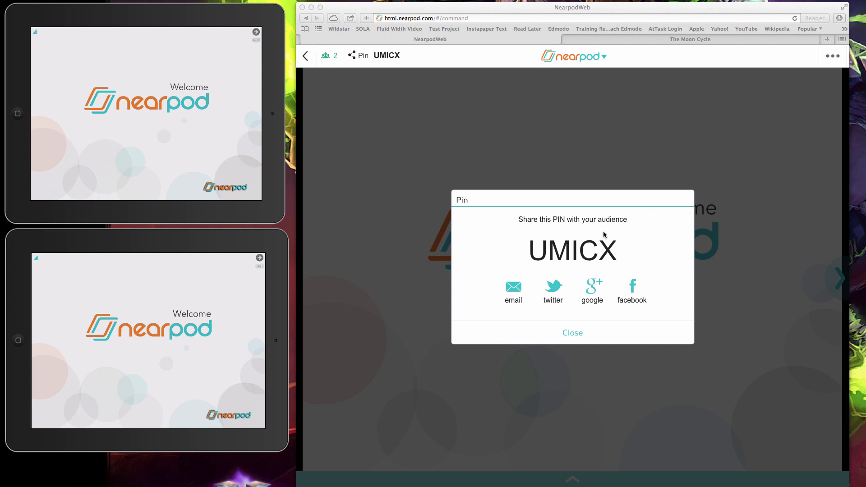
click(569, 332)
click(570, 334)
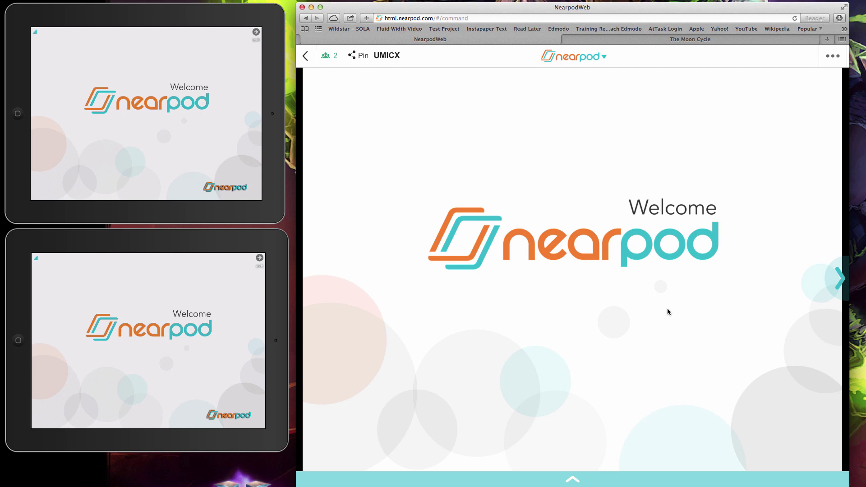
Step: Advance to the Student List slide while a student enters a nickname on a tablet
click(835, 280)
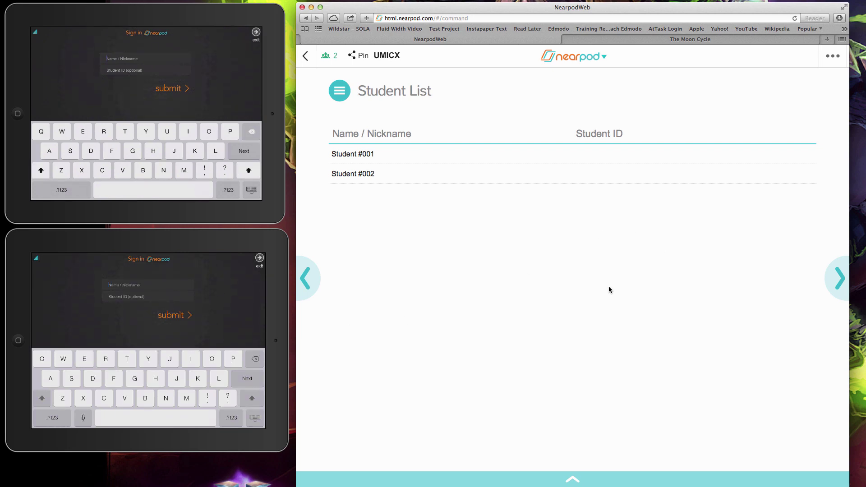
text(John)
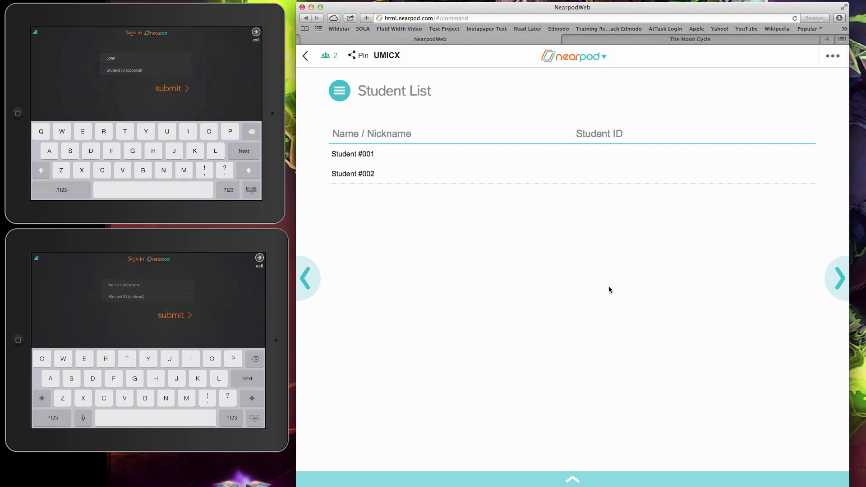
text(sally)
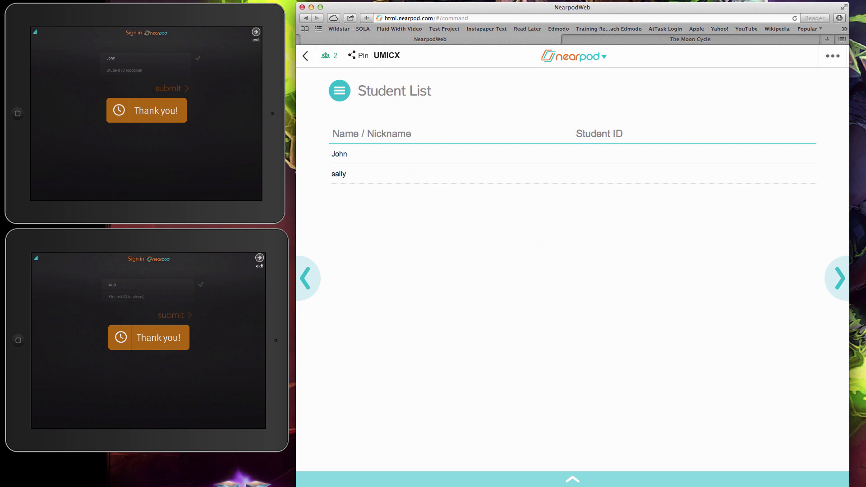
Step: Advance to the Phases of the moon quiz and collect scores of 2/2 and 0/2
click(840, 282)
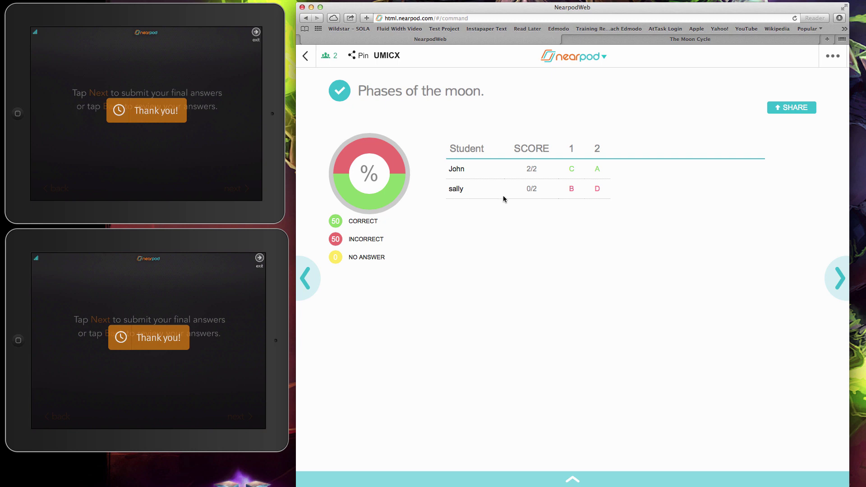
Step: Advance to the Draw it slide and enlarge the first student's Look What I Saw drawing
click(840, 282)
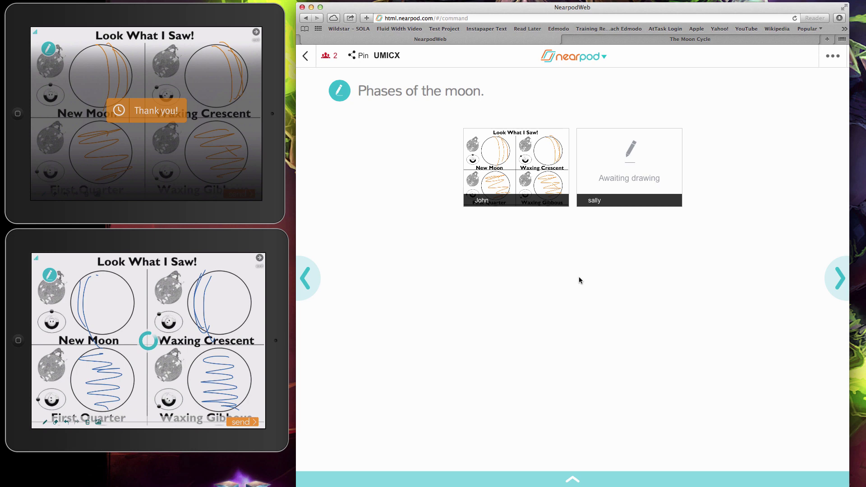
click(504, 163)
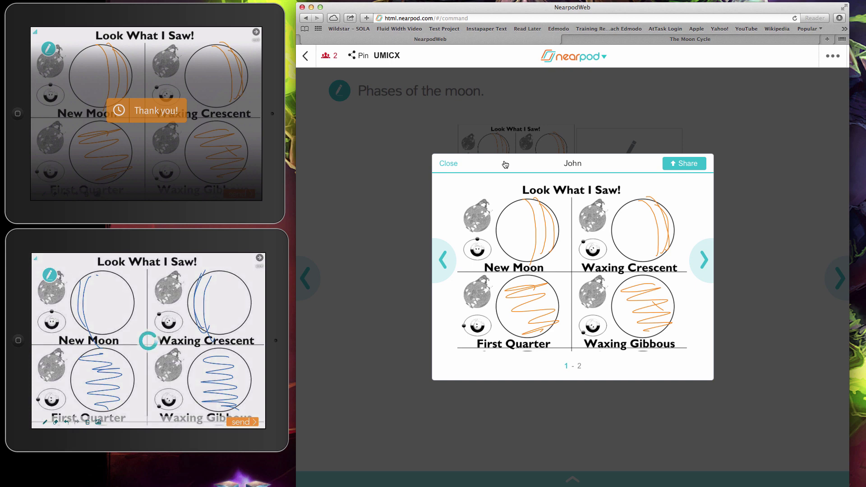
Step: Re-inspect the first student's enlarged moon-phase drawing, then advance to the Thank You slide
click(447, 165)
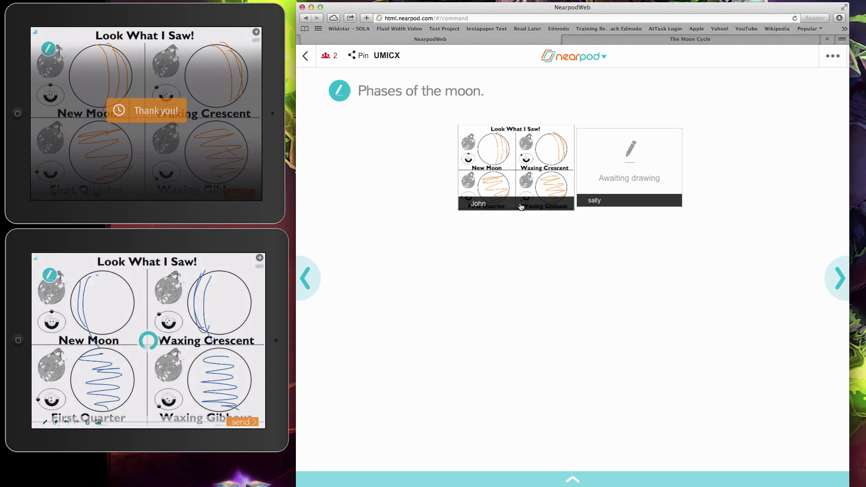
click(528, 175)
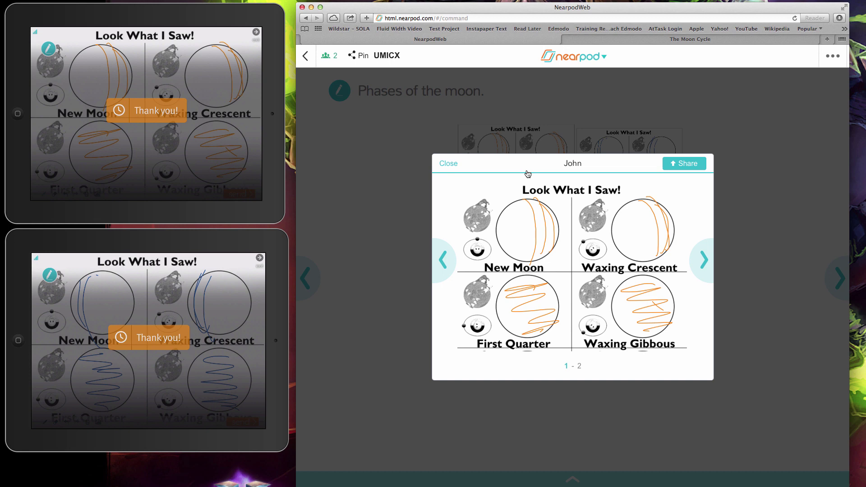
click(449, 164)
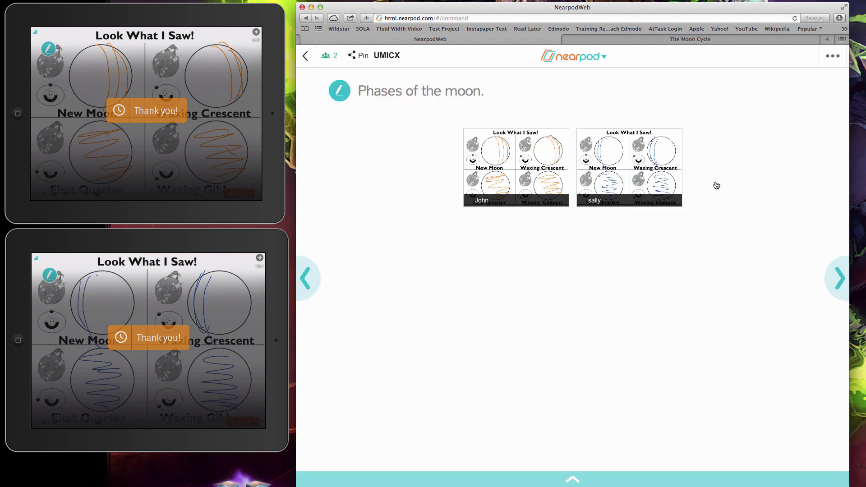
click(840, 280)
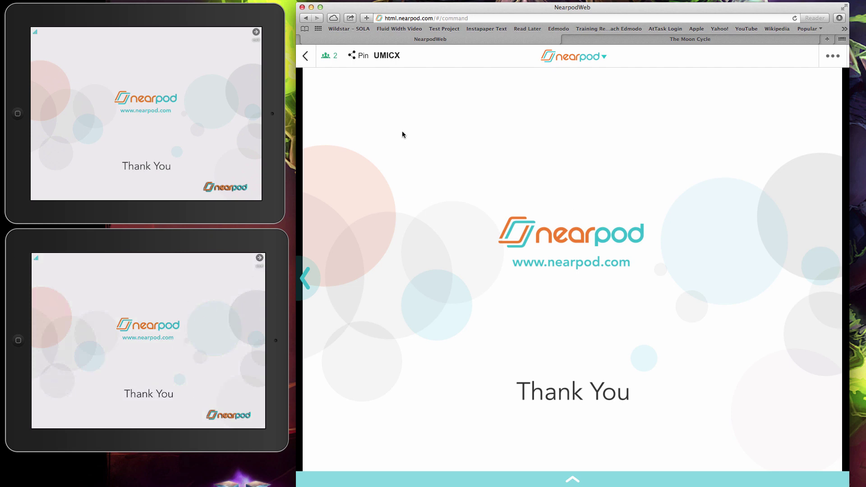
Step: Show the slide strip and move past the last slide to the Share this! Homework panel
click(573, 479)
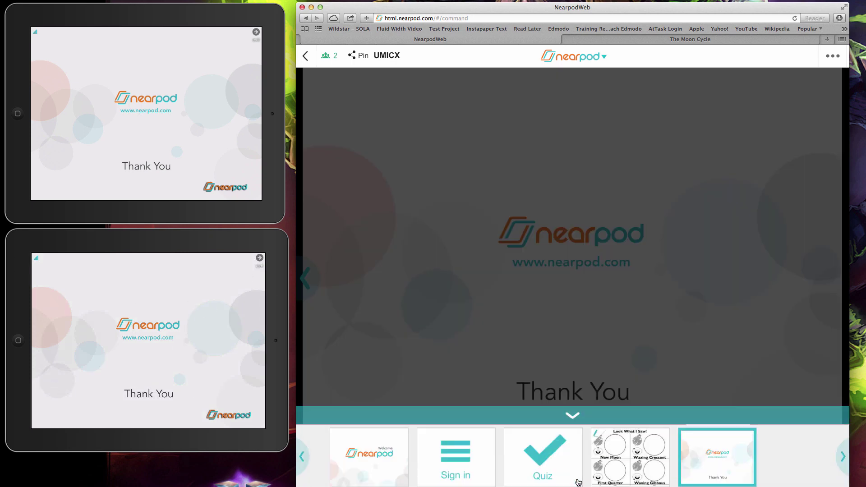
click(627, 420)
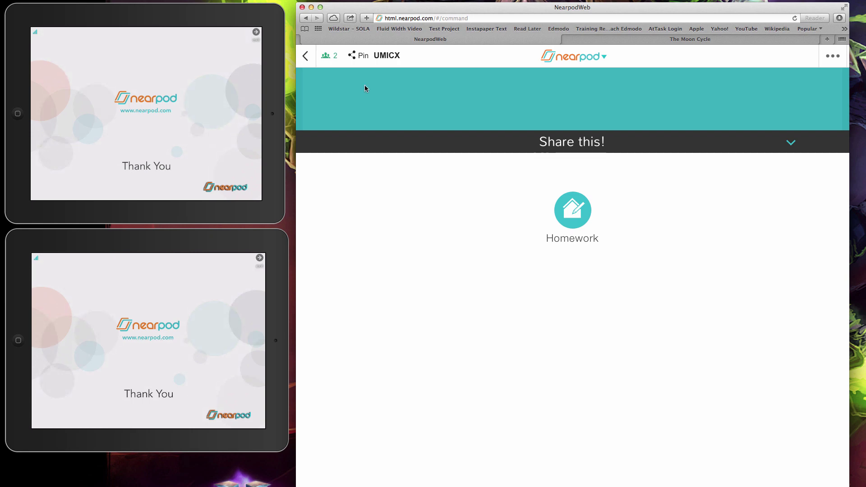
Step: Confirm leaving the live presentation and go from the home menu to Reports
click(307, 58)
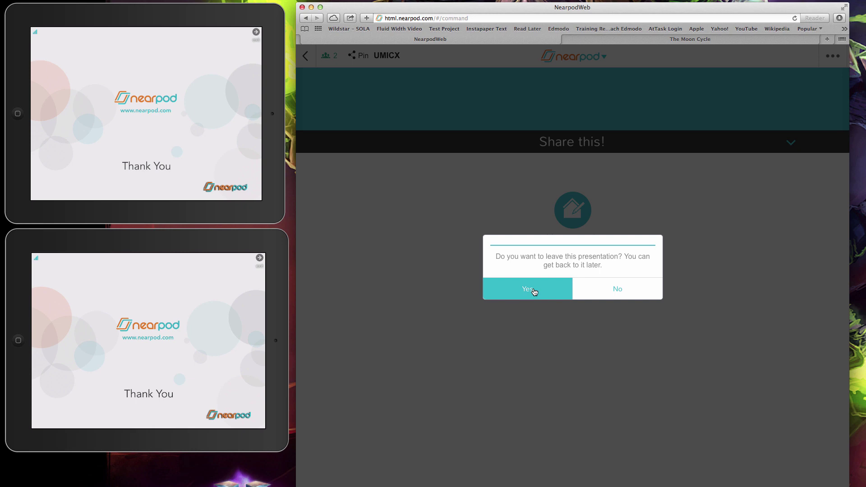
click(531, 289)
click(352, 60)
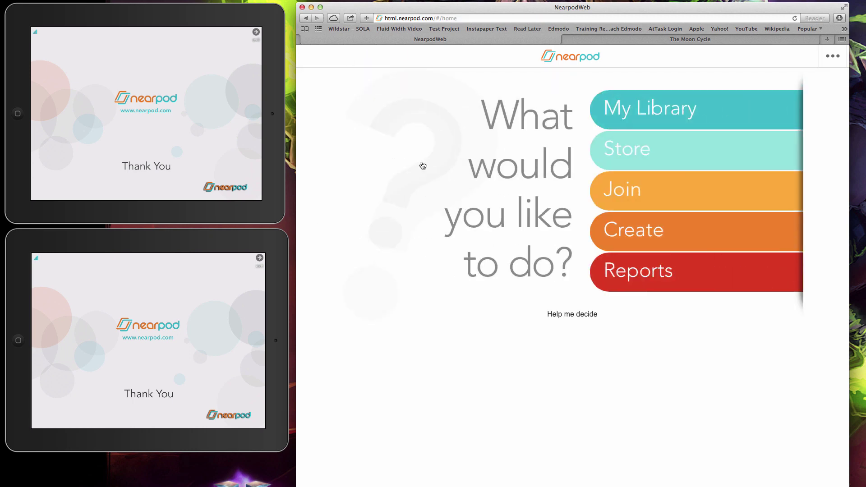
click(640, 275)
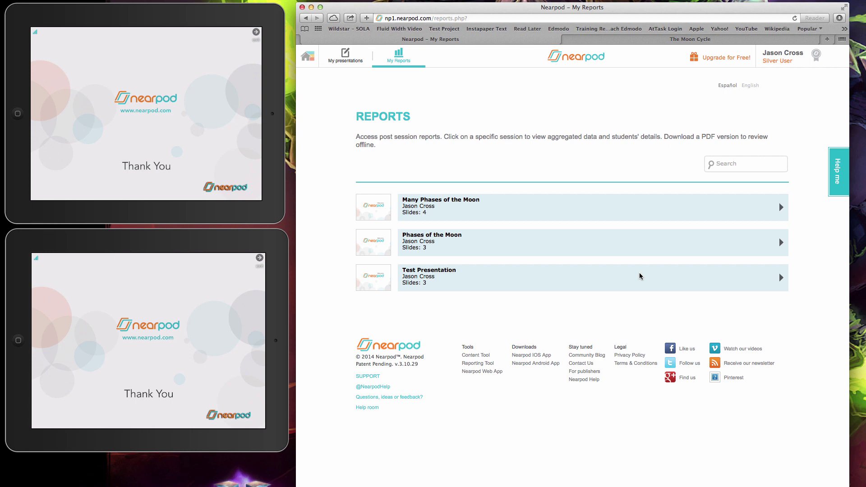
Step: Expand Many Phases of the Moon and open its Thursday, July 3, 2014 session
click(540, 213)
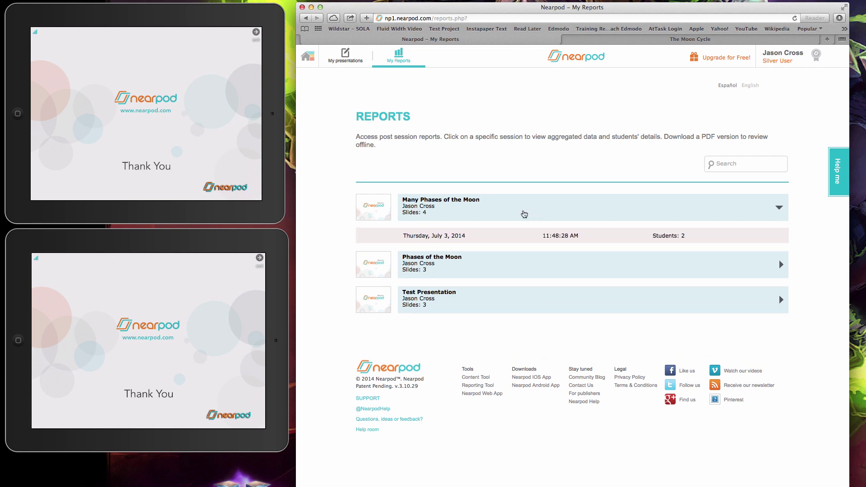
click(454, 237)
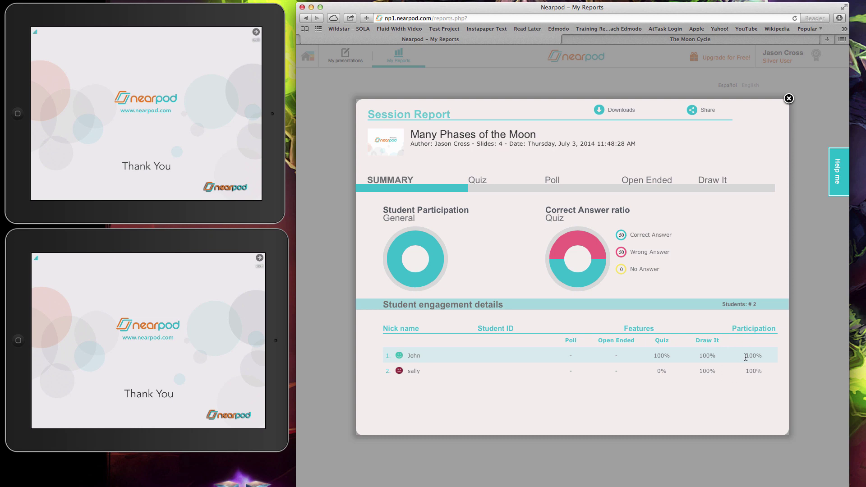
Step: On the Quiz tab, show the answers 9 and 4 to 'How many phases of the moon are there?'
click(480, 188)
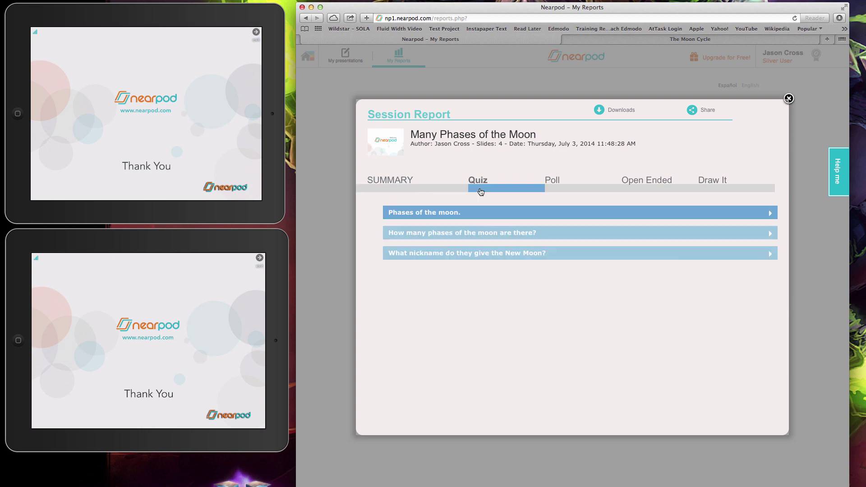
click(481, 214)
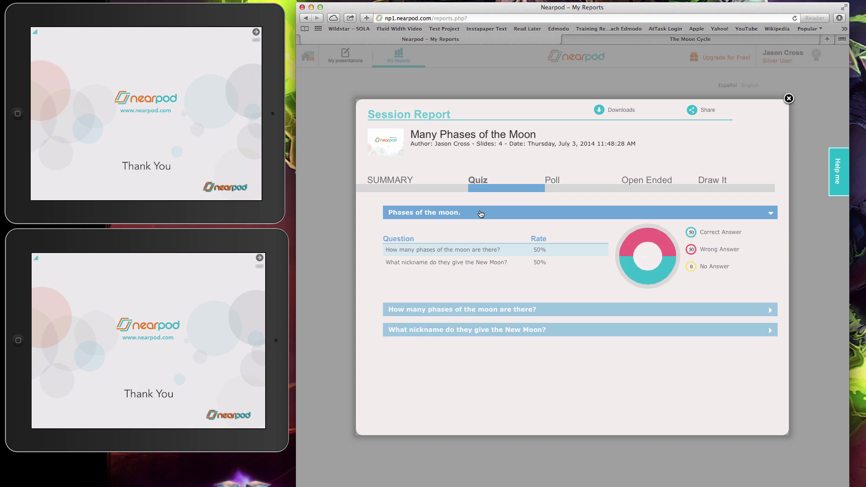
click(481, 214)
click(479, 233)
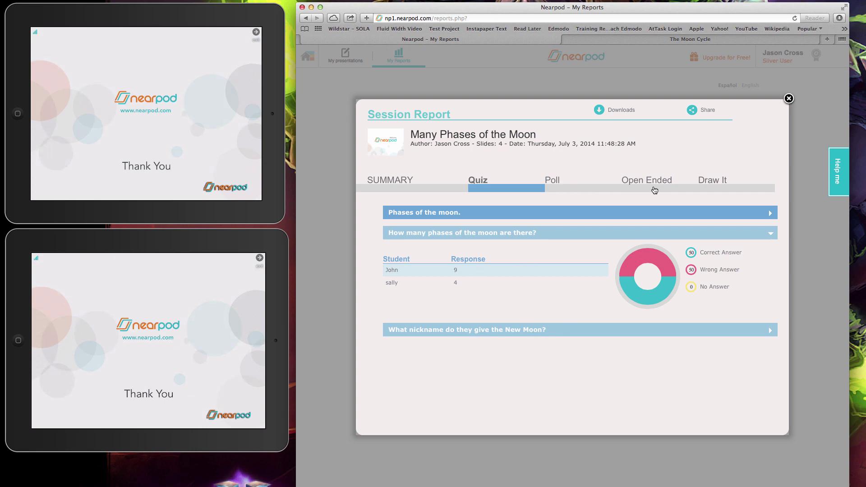
Step: Check the empty Poll and Open Ended results, then switch to the Draw It results
click(565, 189)
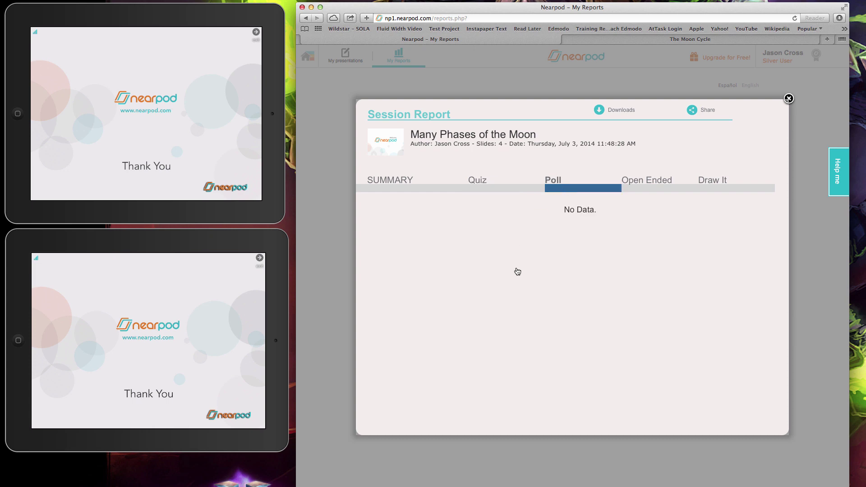
click(644, 189)
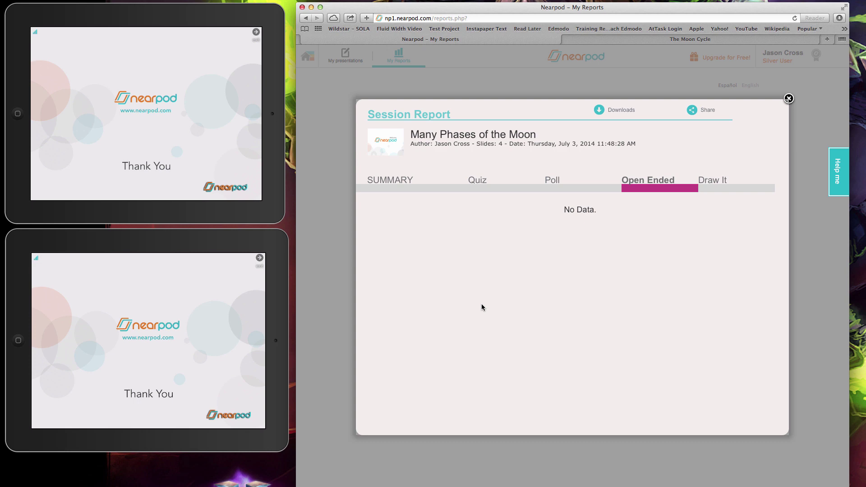
click(711, 192)
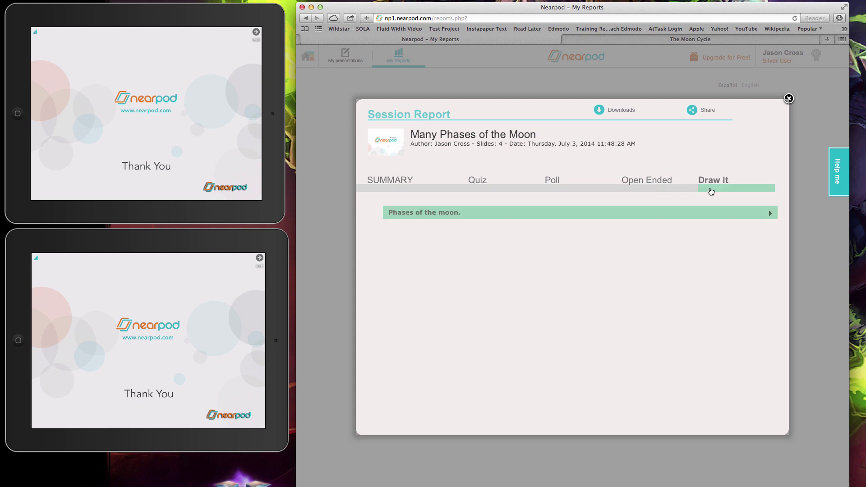
Step: Expand the 'Phases of the moon.' drawings and enlarge the first student's drawing twice
click(433, 214)
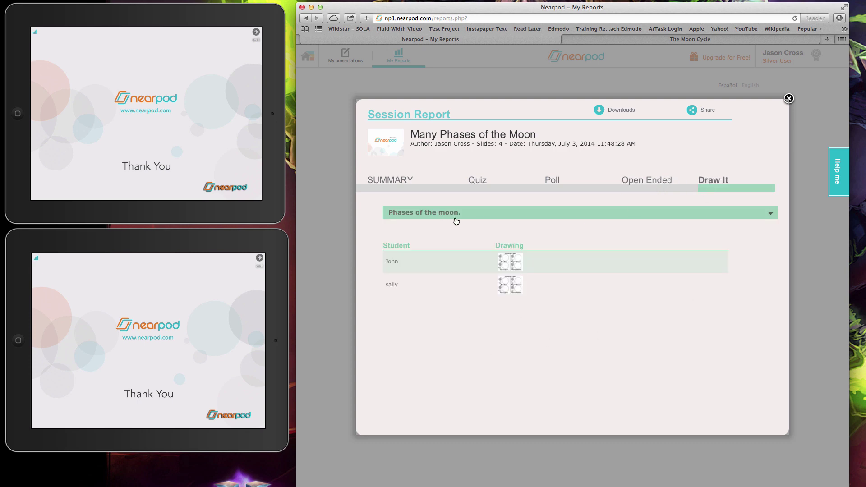
click(513, 261)
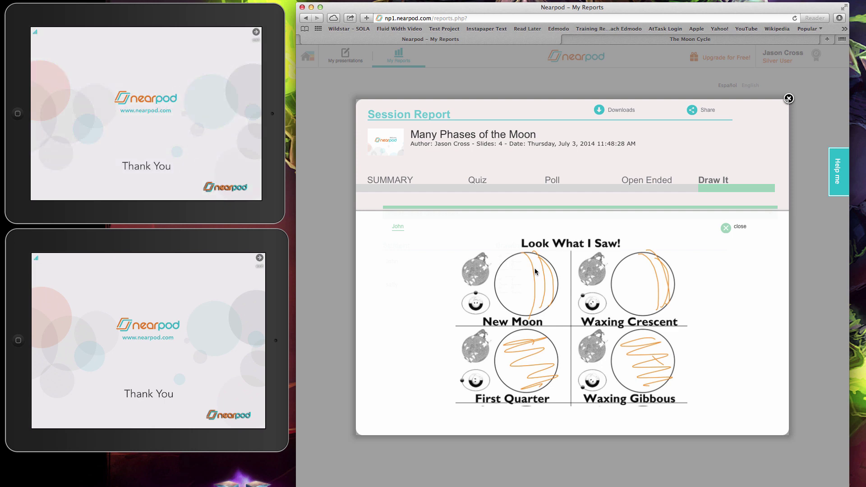
click(735, 229)
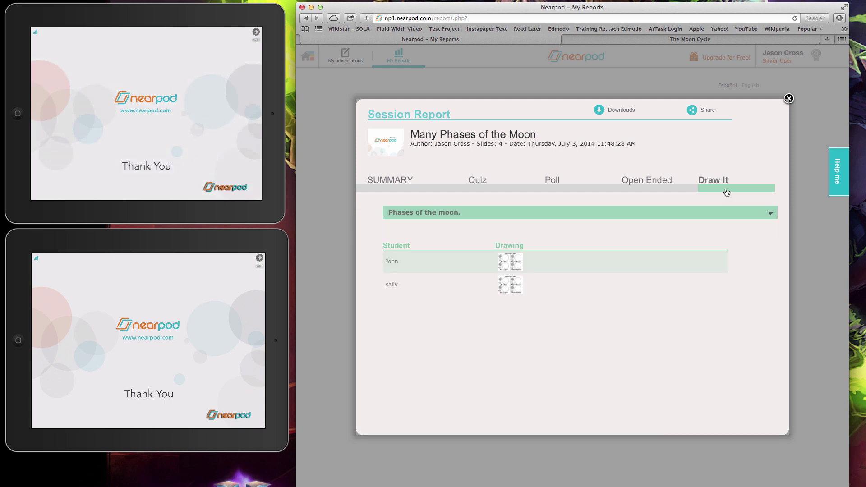
click(511, 264)
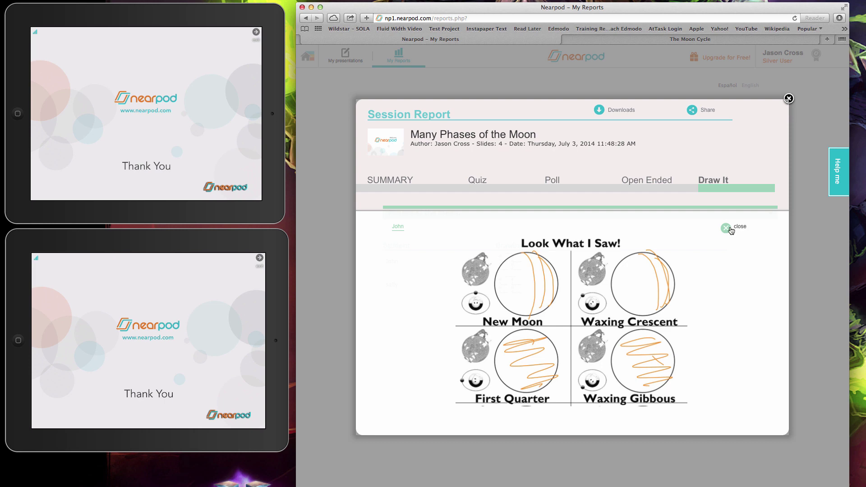
click(727, 228)
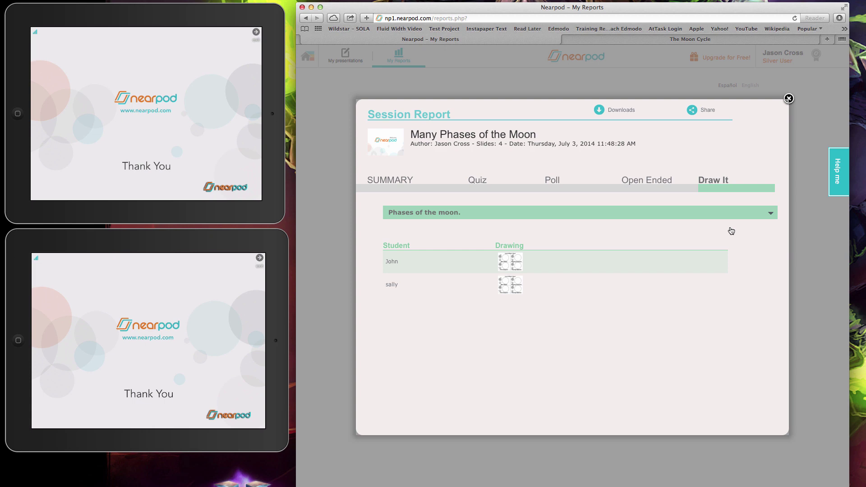
Step: Close the session report, back to Reports listing Many Phases of the Moon (2 students)
click(788, 98)
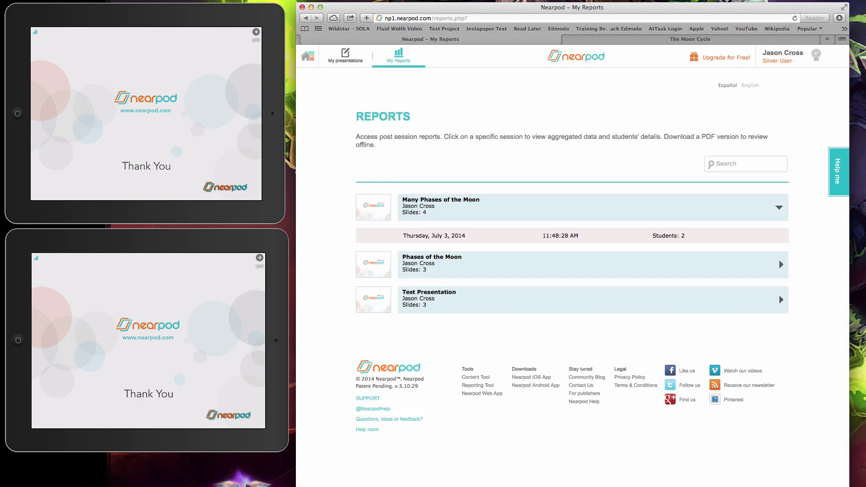